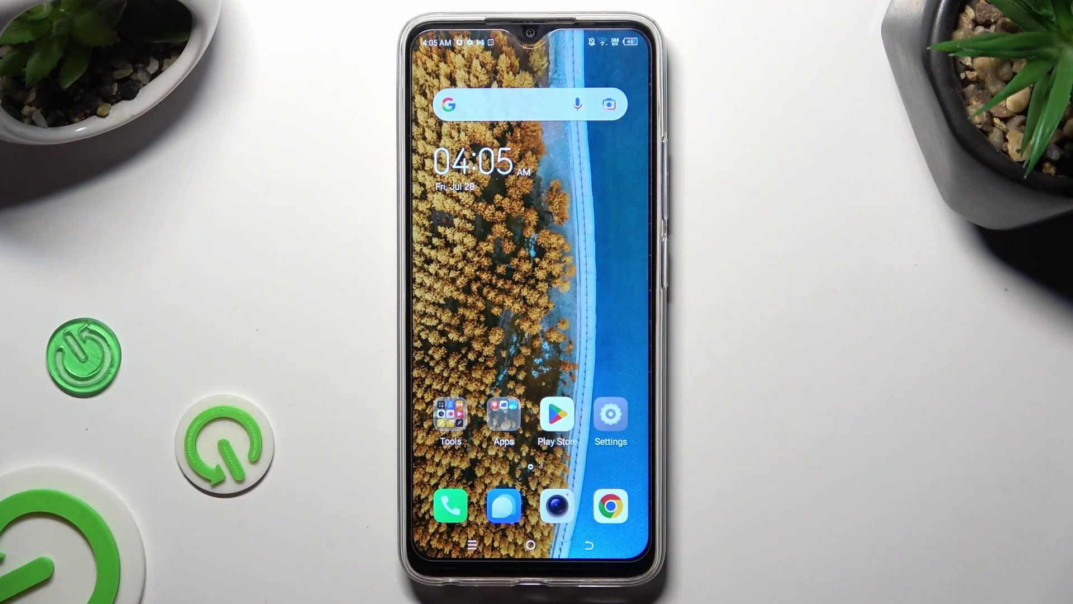
- Go to Settings > Security and scroll down to its security app options
click(611, 413)
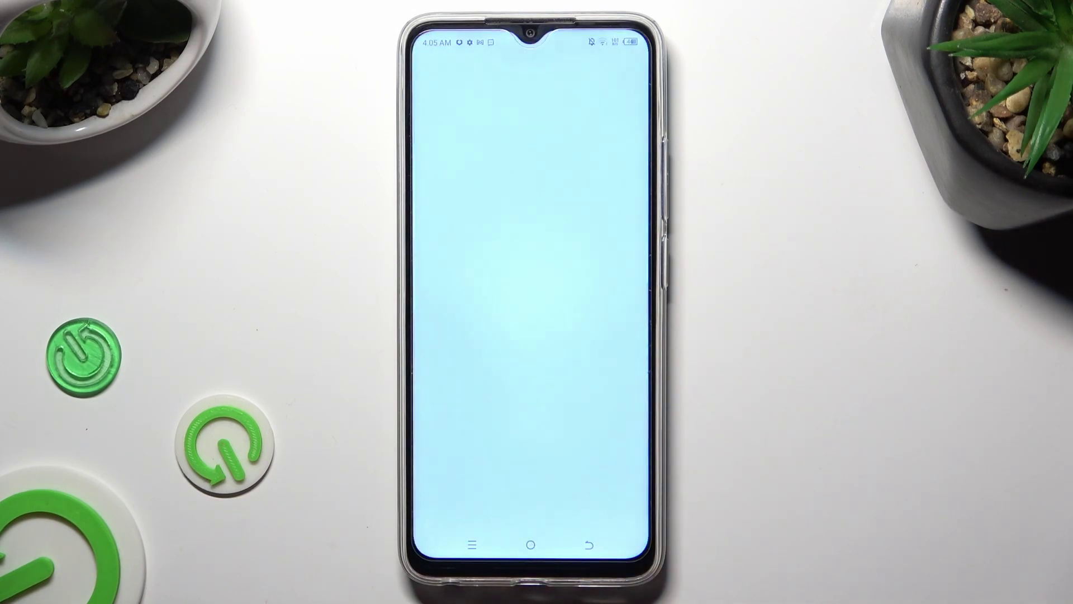
drag(551, 456, 588, 285)
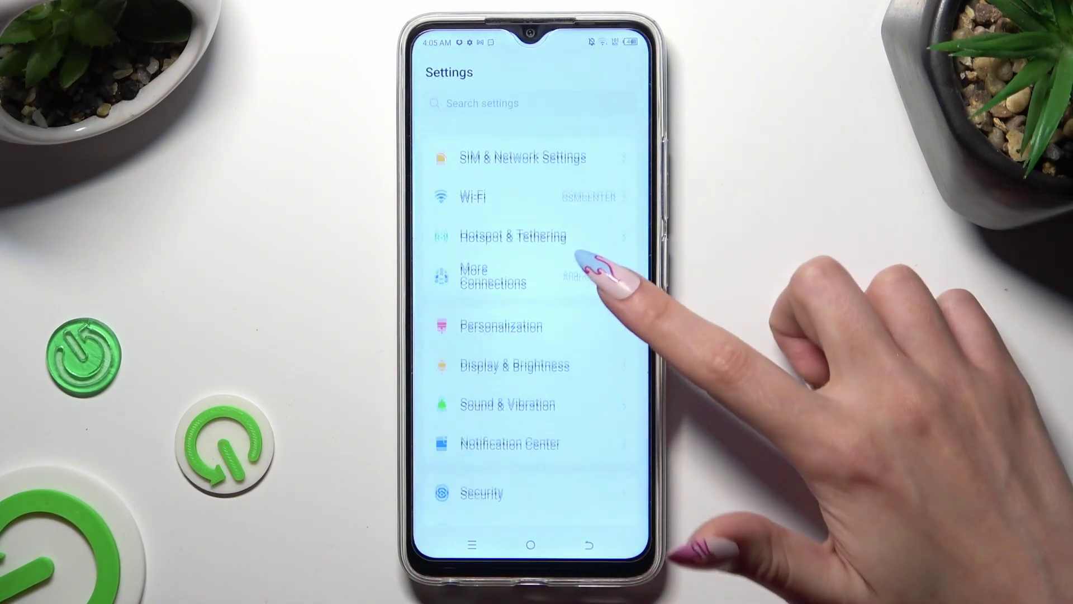
drag(549, 407, 554, 285)
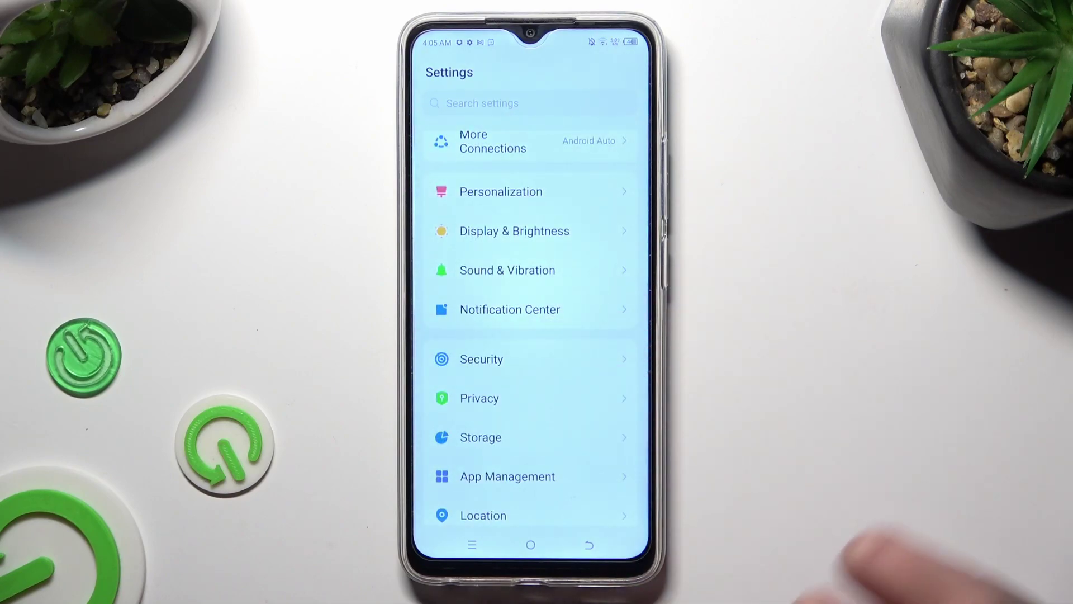
click(566, 357)
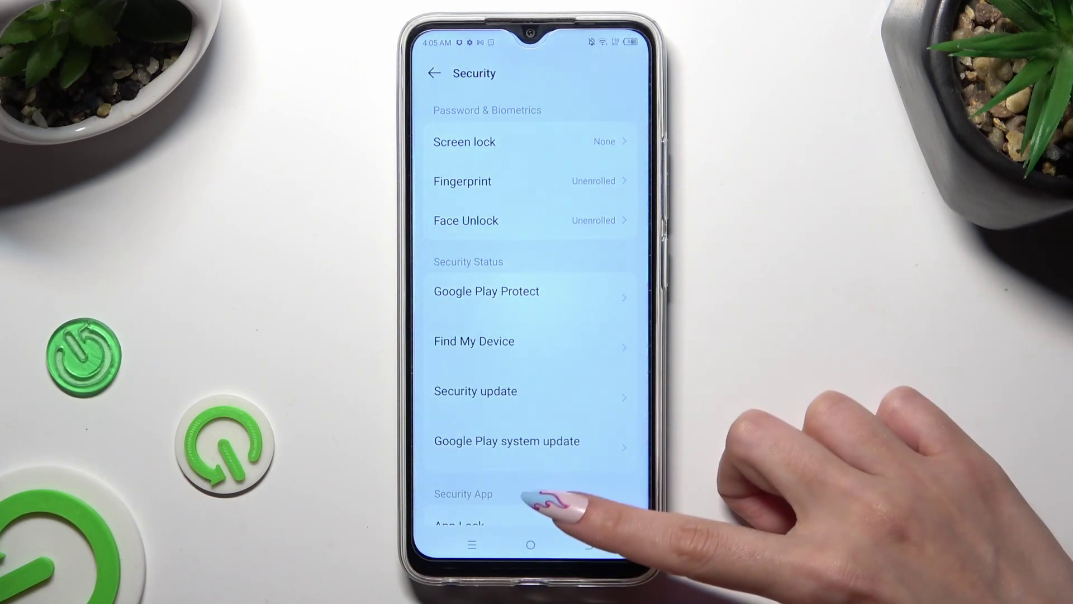
drag(588, 503, 608, 331)
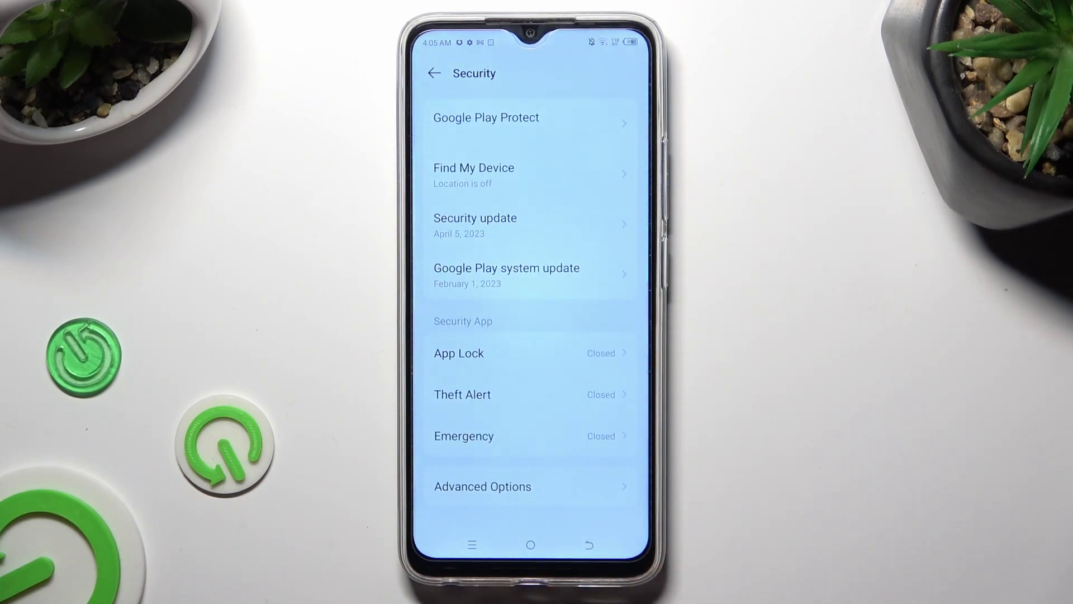
- Set an L-shaped unlock pattern for App Lock, drawing it twice to confirm
click(613, 350)
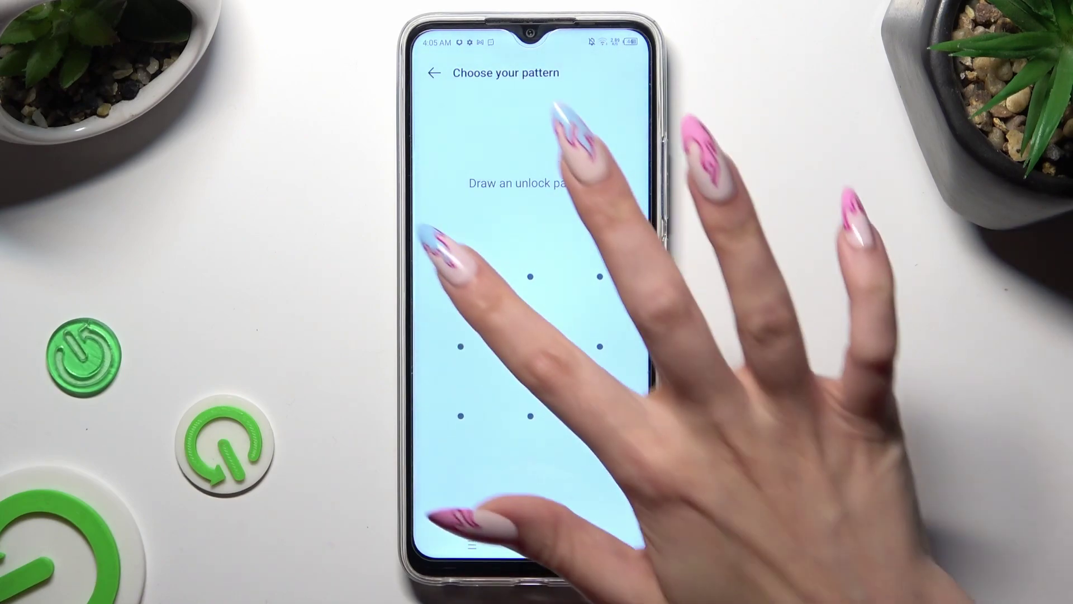
drag(460, 276, 600, 415)
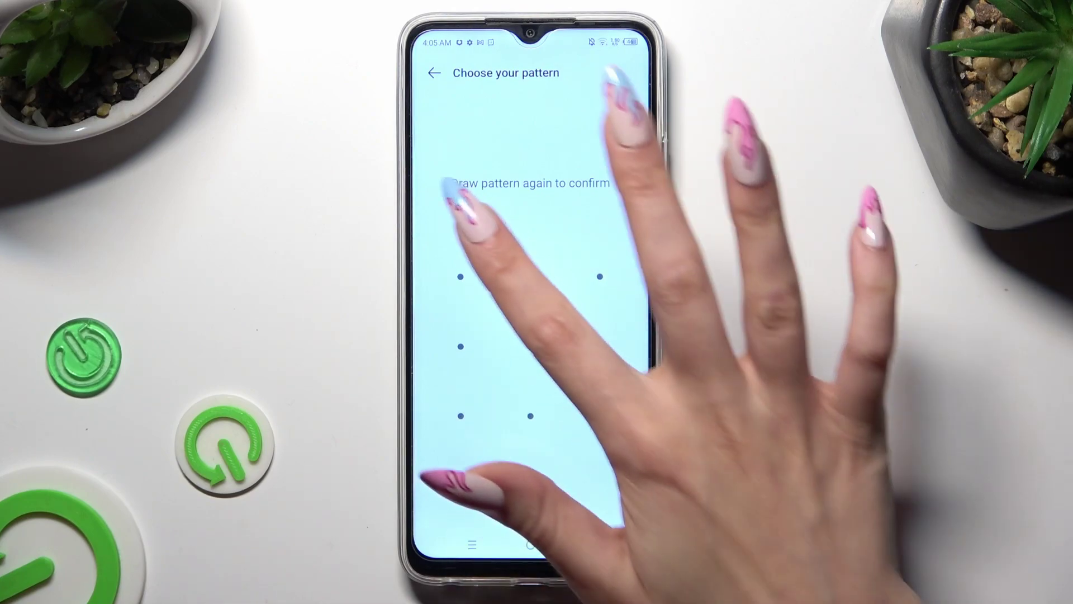
drag(460, 276, 599, 415)
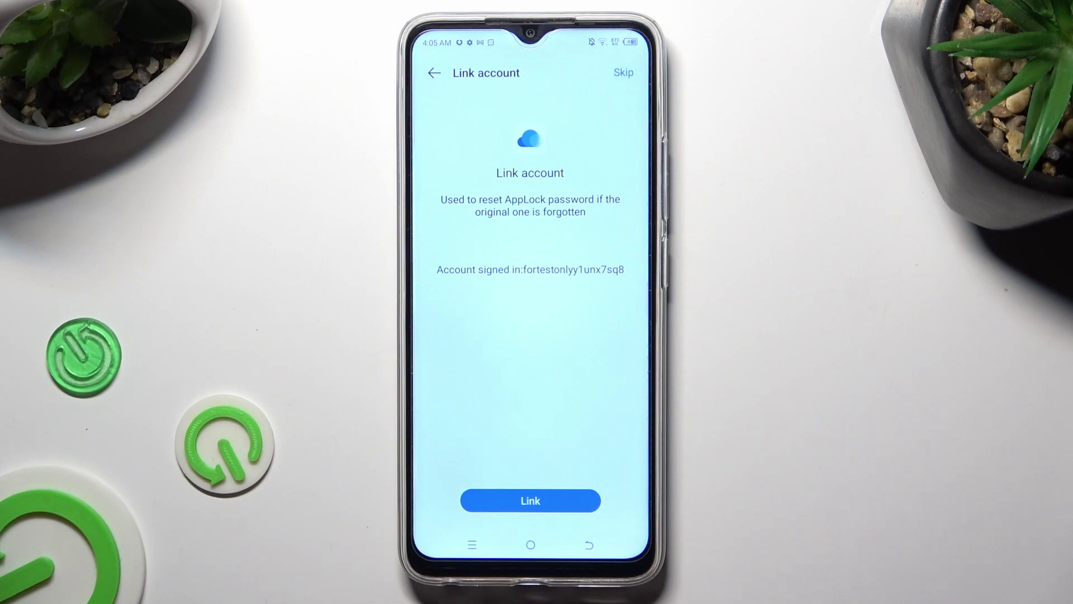
- Skip account linking for password recovery to reach the AppLock app list
click(530, 500)
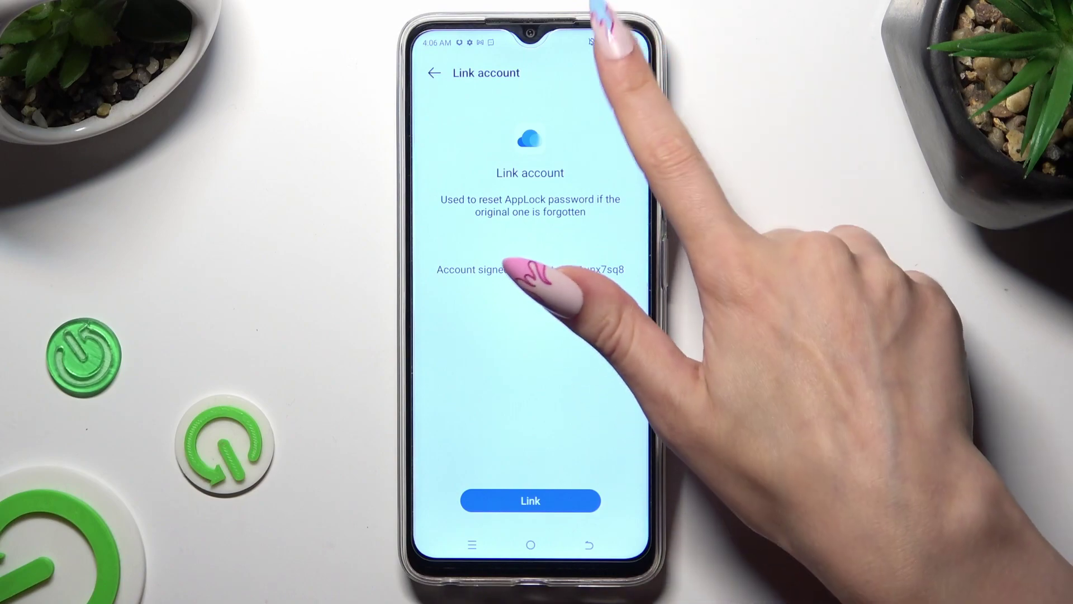
click(623, 72)
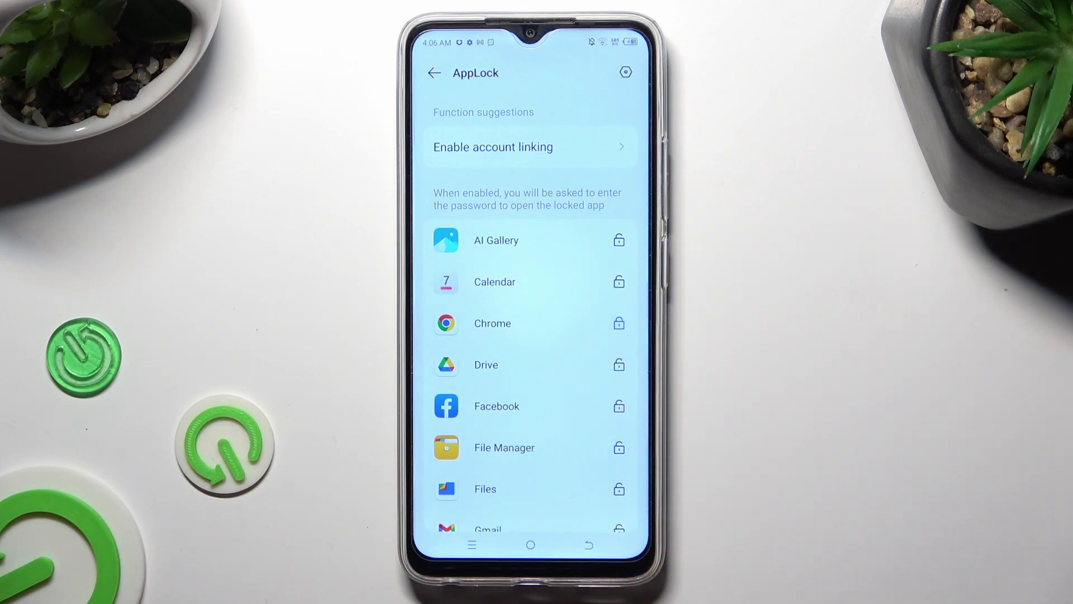
- Launch Chrome from Home, unlock it with the saved pattern, then show recent apps
click(531, 544)
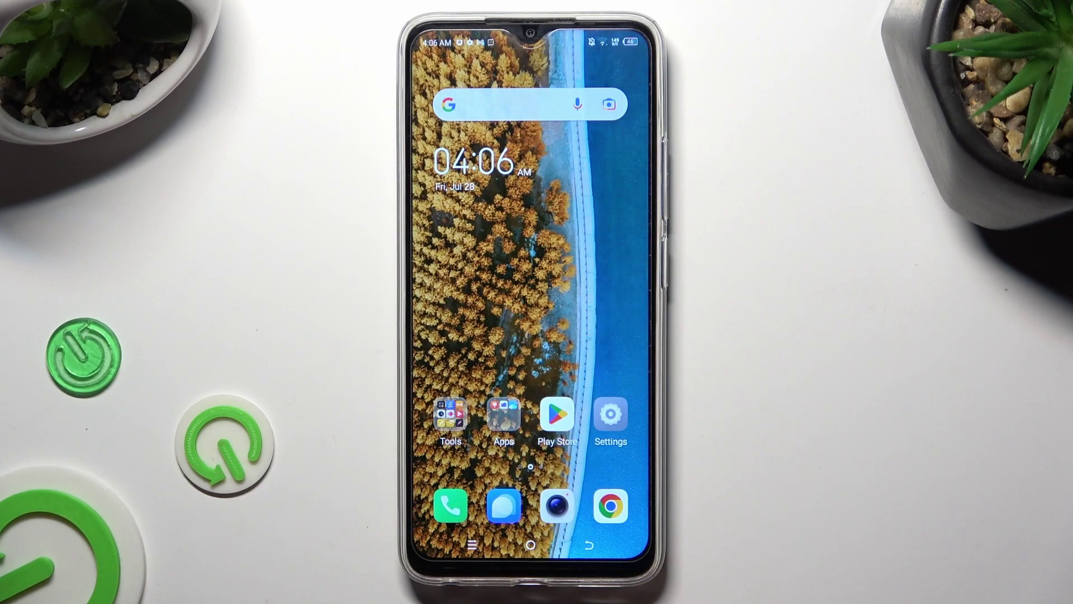
click(611, 506)
click(477, 506)
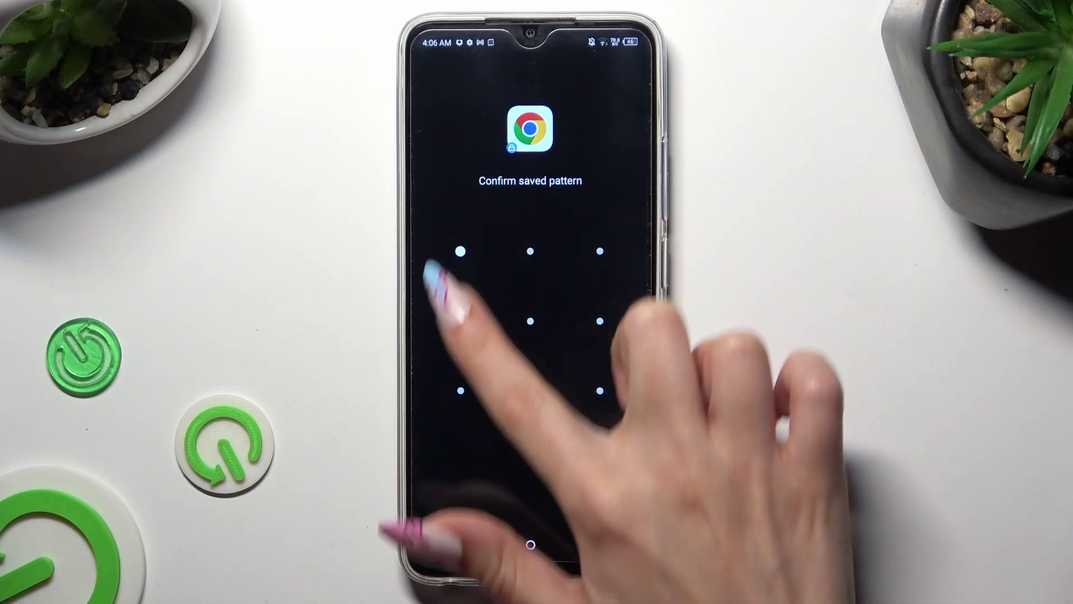
mouse_move(461, 251)
mouse_down()
mouse_move(512, 397)
mouse_move(600, 390)
mouse_up()
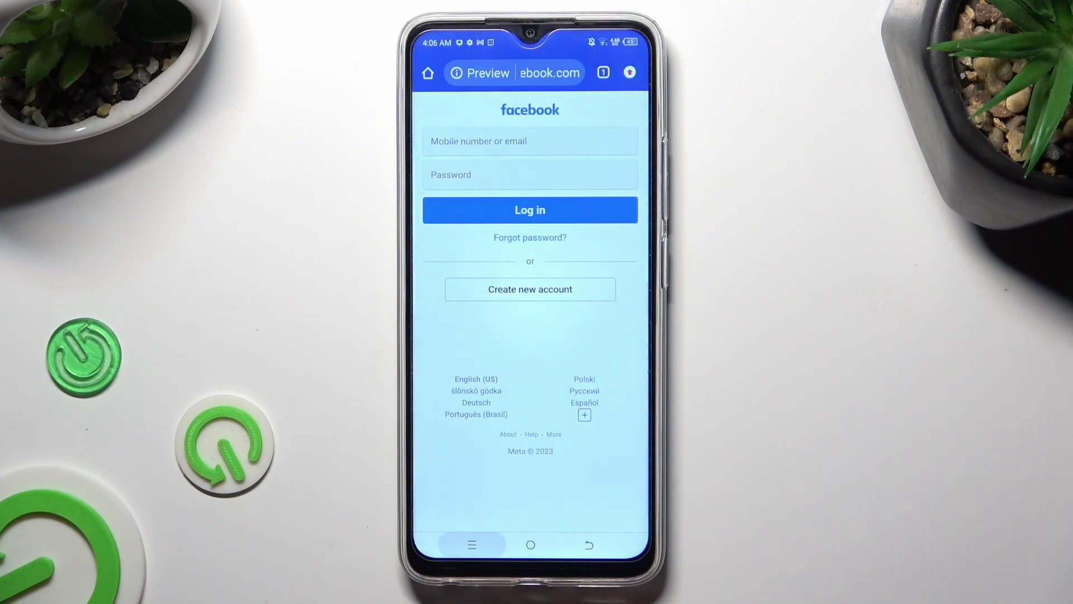
drag(553, 587, 554, 478)
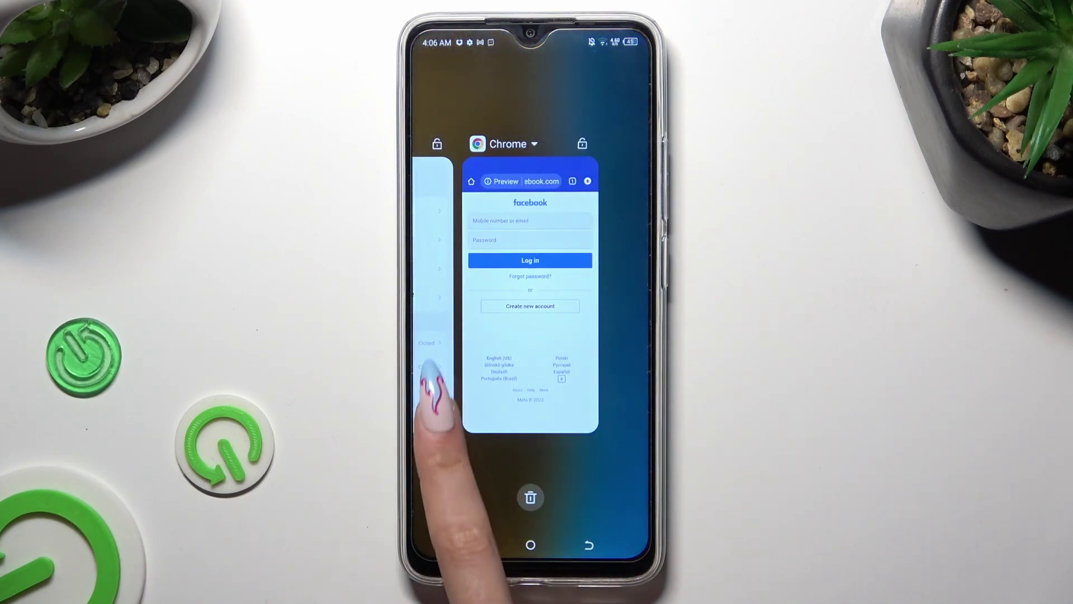
- Back in Security, enter App Lock using the saved L-shaped pattern
click(431, 395)
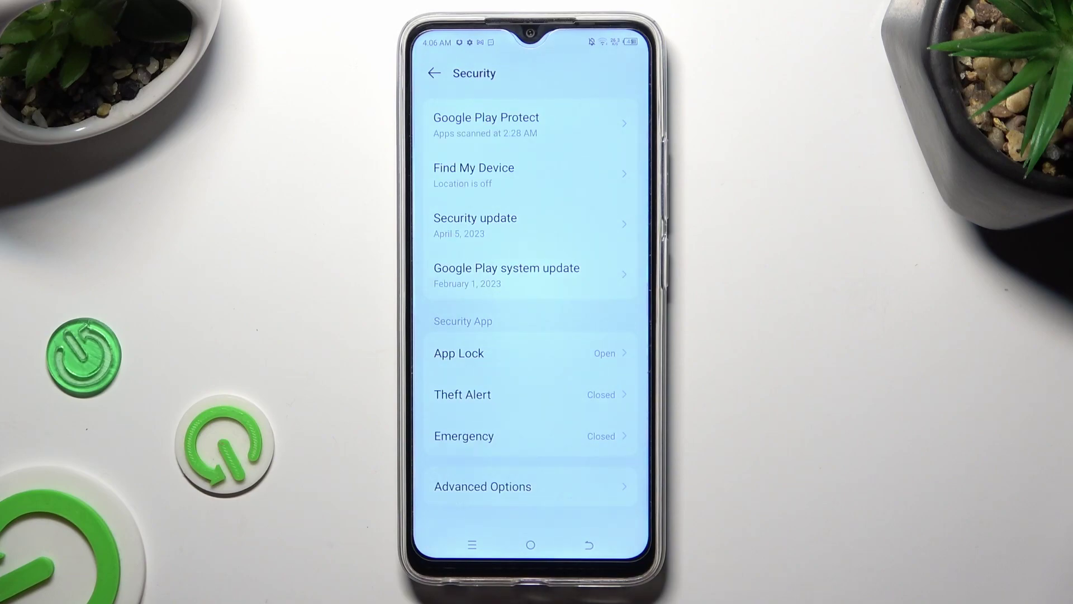
click(602, 353)
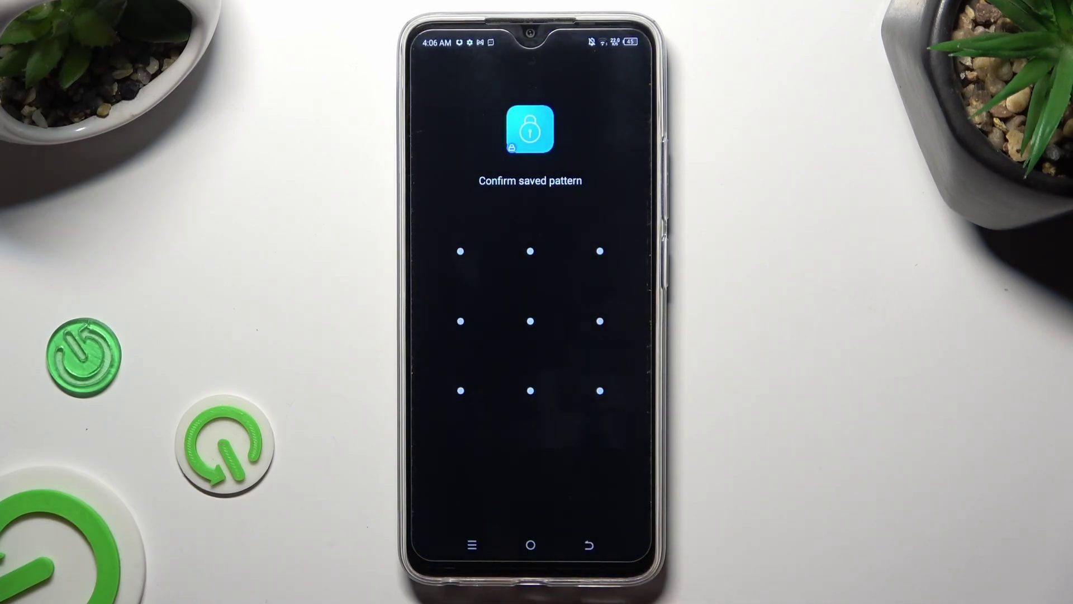
drag(460, 251, 601, 391)
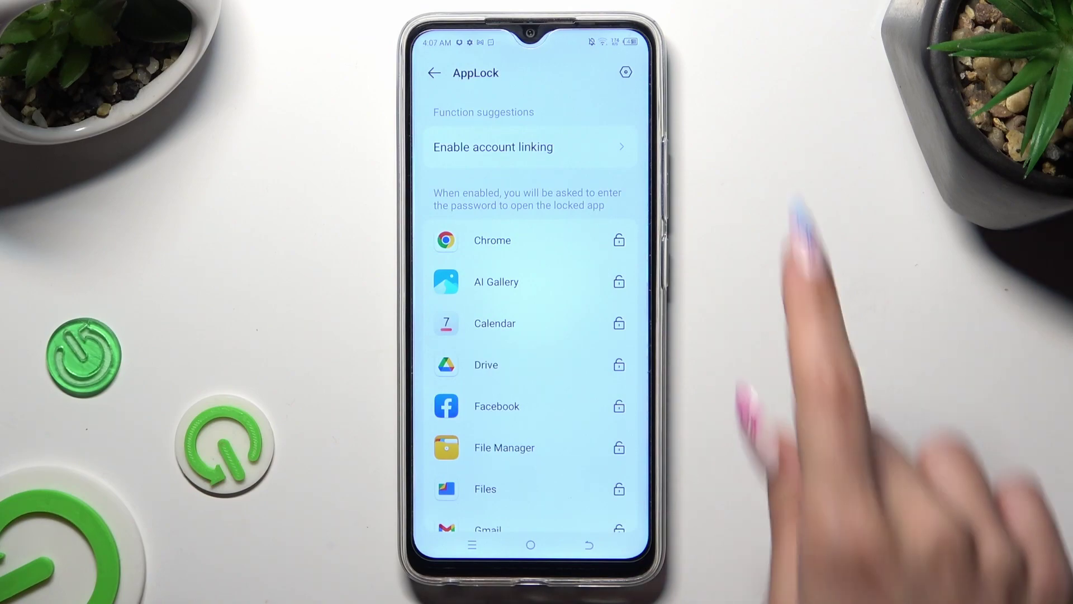
- Switch off Enable AppLock in AppLock settings and confirm Turn off
click(619, 50)
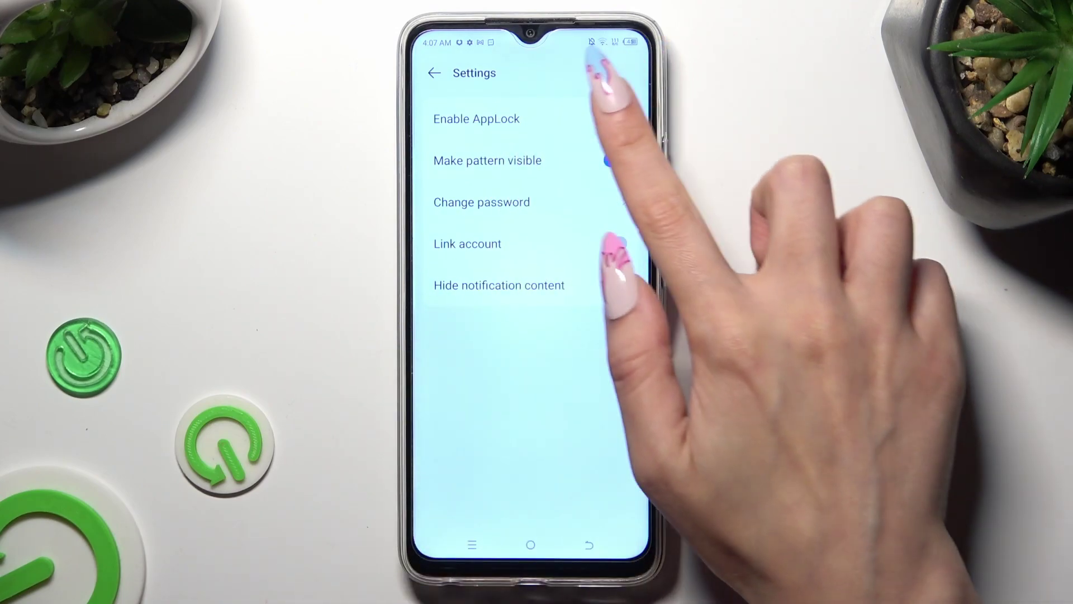
click(616, 118)
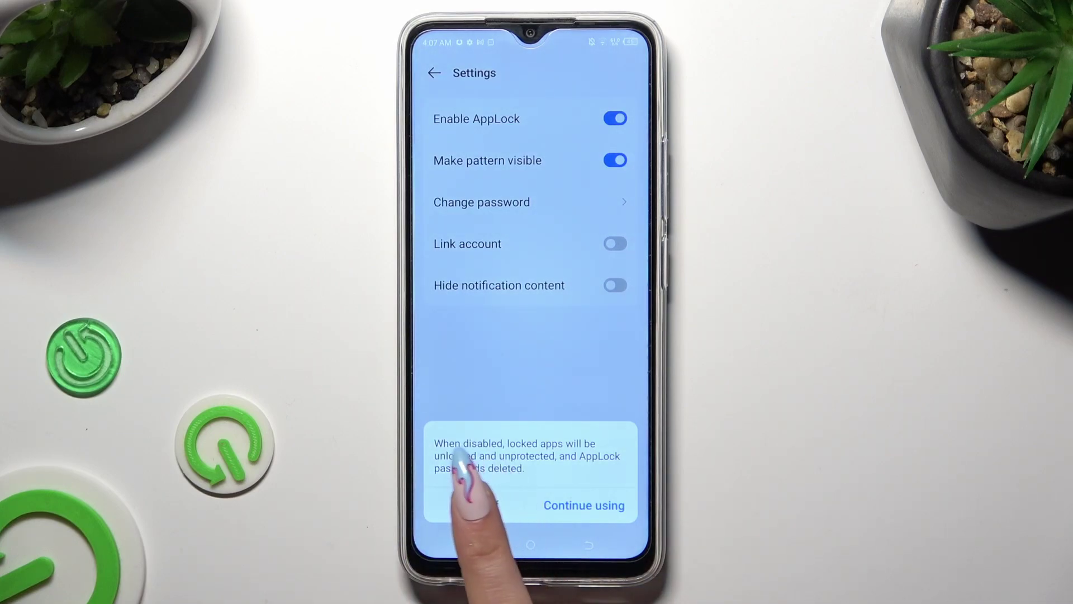
click(477, 505)
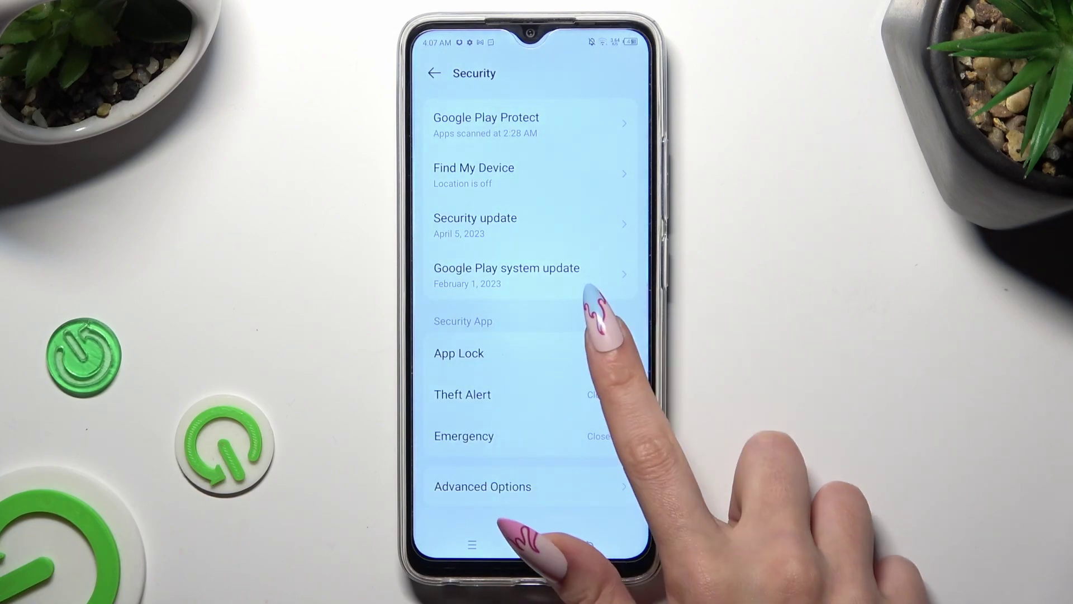
- Restart App Lock setup with an L-shaped pattern, then draw a mismatched confirmation pattern
click(553, 353)
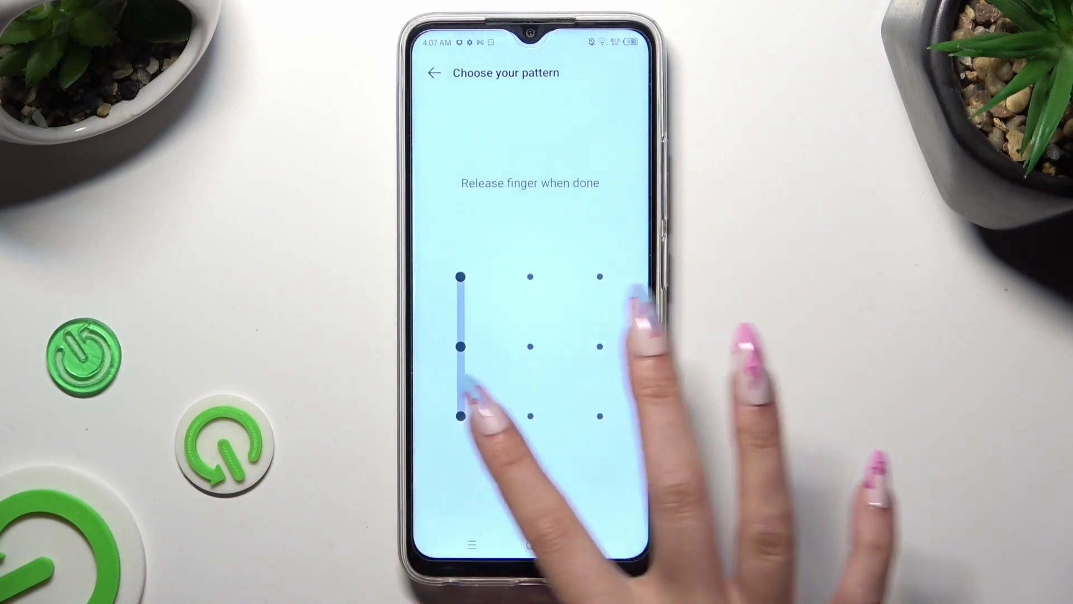
drag(460, 277, 600, 415)
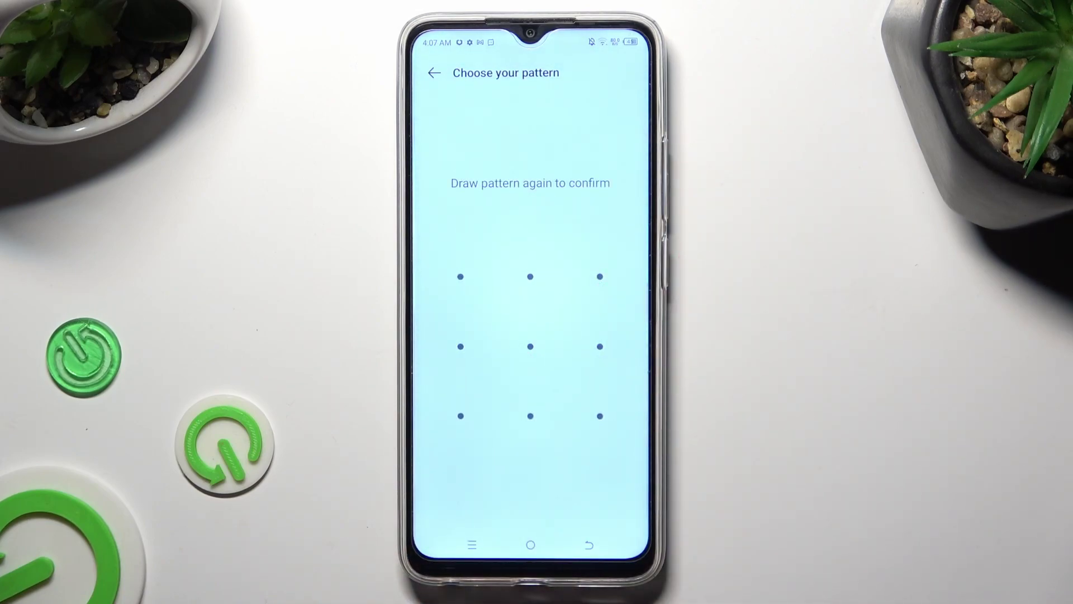
mouse_move(460, 276)
mouse_down()
mouse_move(460, 347)
mouse_move(600, 414)
mouse_up()
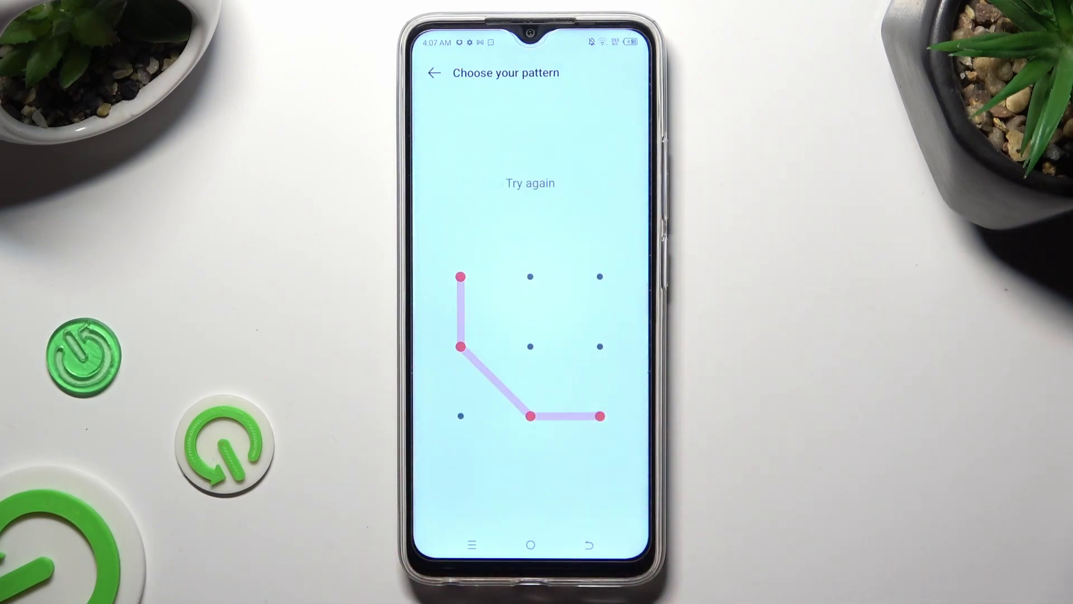
drag(461, 275, 461, 415)
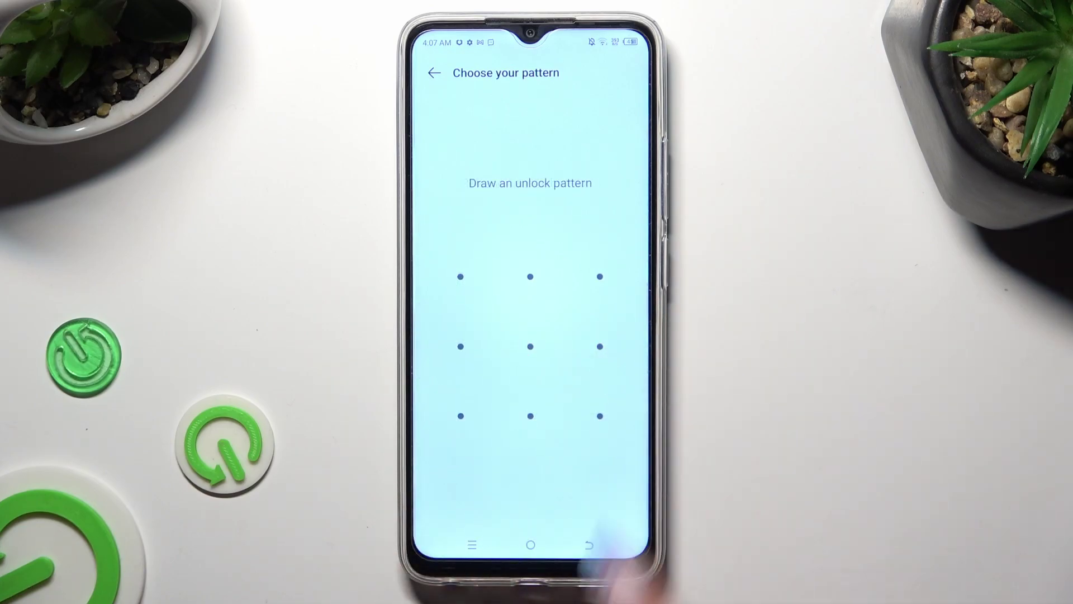